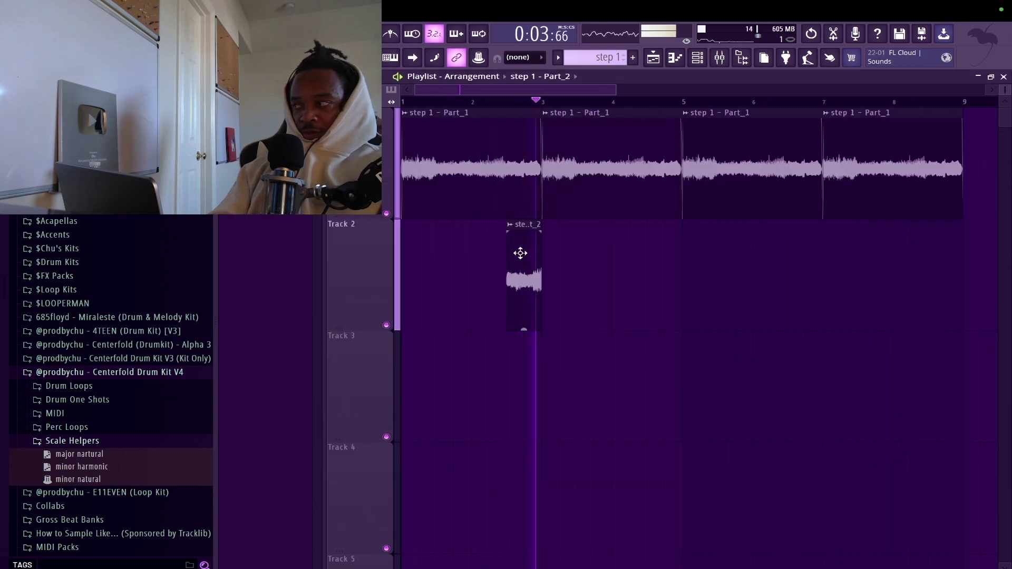
- Delete the Repro-5 #2 notes from bar 3 onward and duplicate the remaining two-bar phrase three times to fill eight bars
key(space)
key(space)
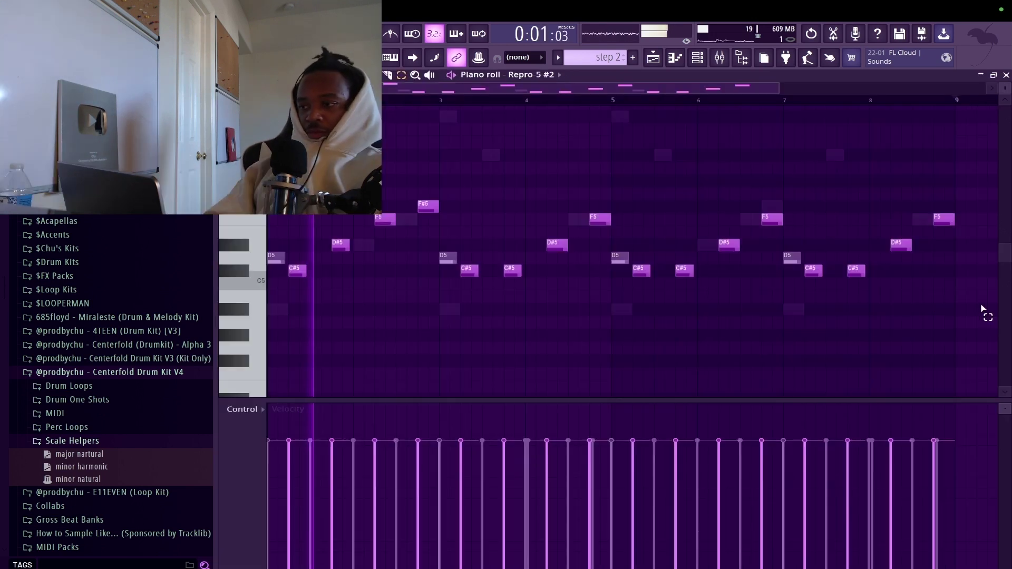
drag(982, 311, 452, 154)
key(Delete)
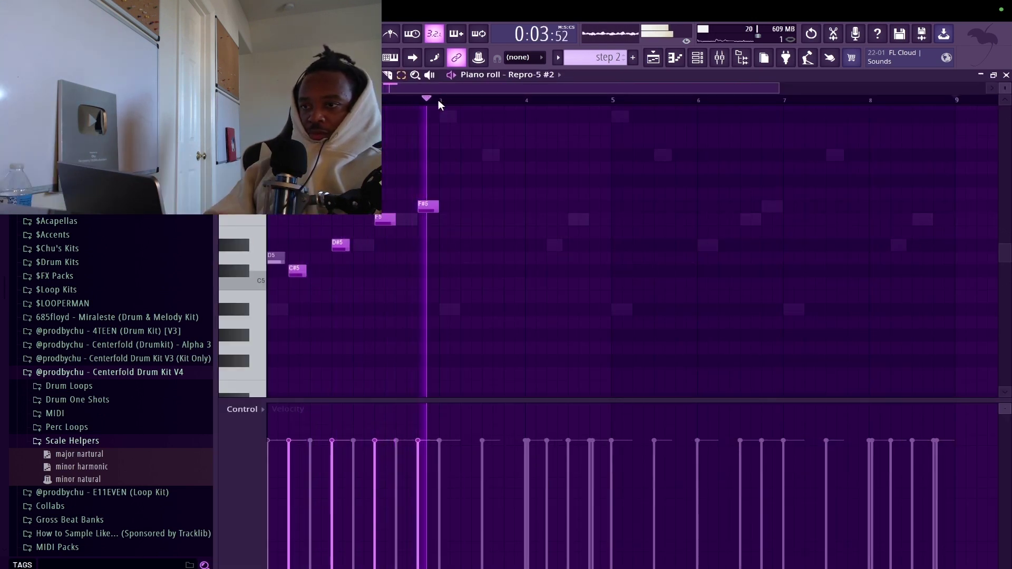
key(ctrl+b)
key(ctrl+b)
key(ctrl+b)
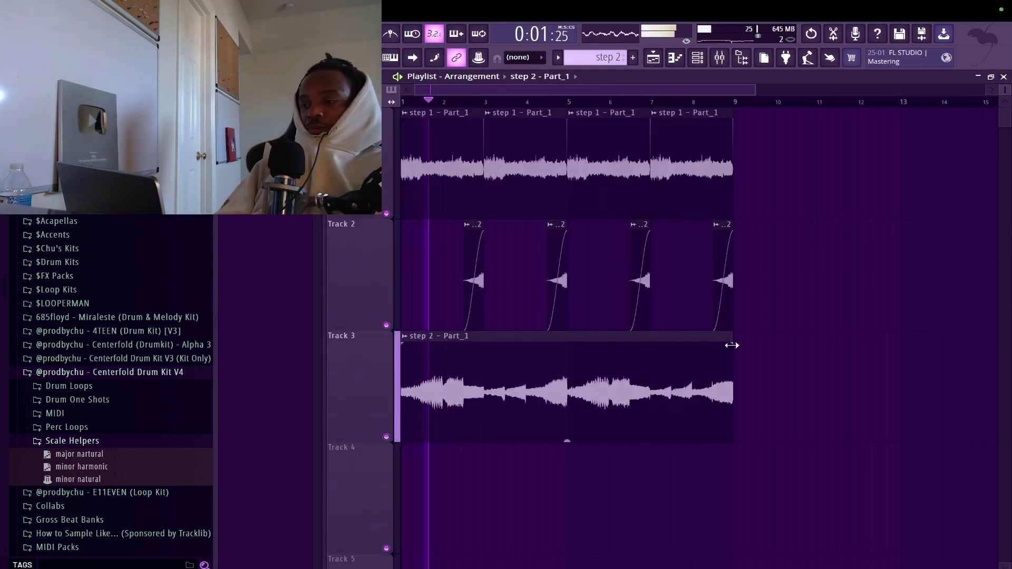
- Shorten the step 2 - Part_1 clip on Track 3 to two bars, place it at bar 1 and duplicate it three times
key(space)
key(space)
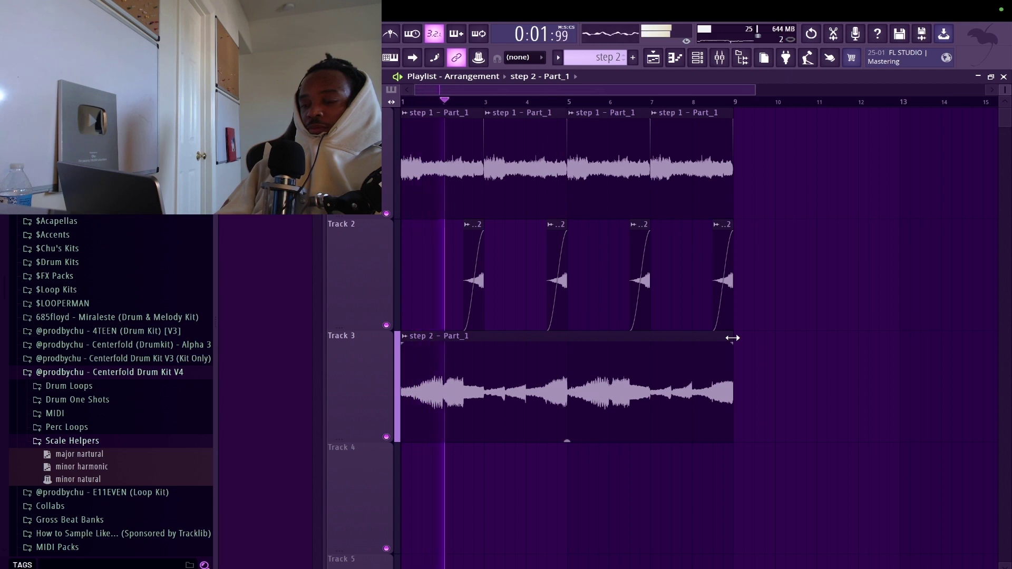
drag(732, 337, 530, 338)
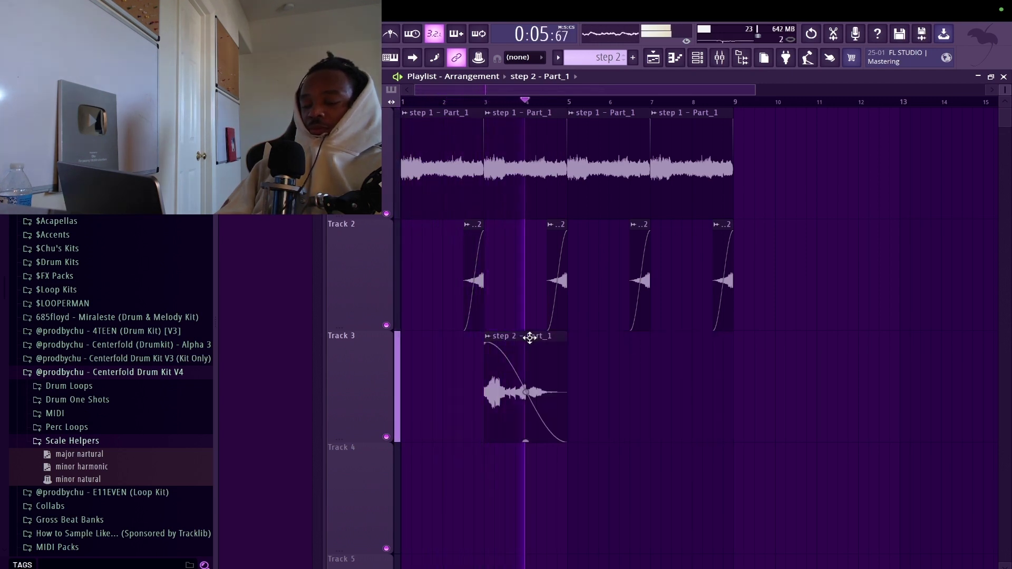
drag(530, 337, 447, 337)
key(ctrl+b)
key(ctrl+b)
key(ctrl+b)
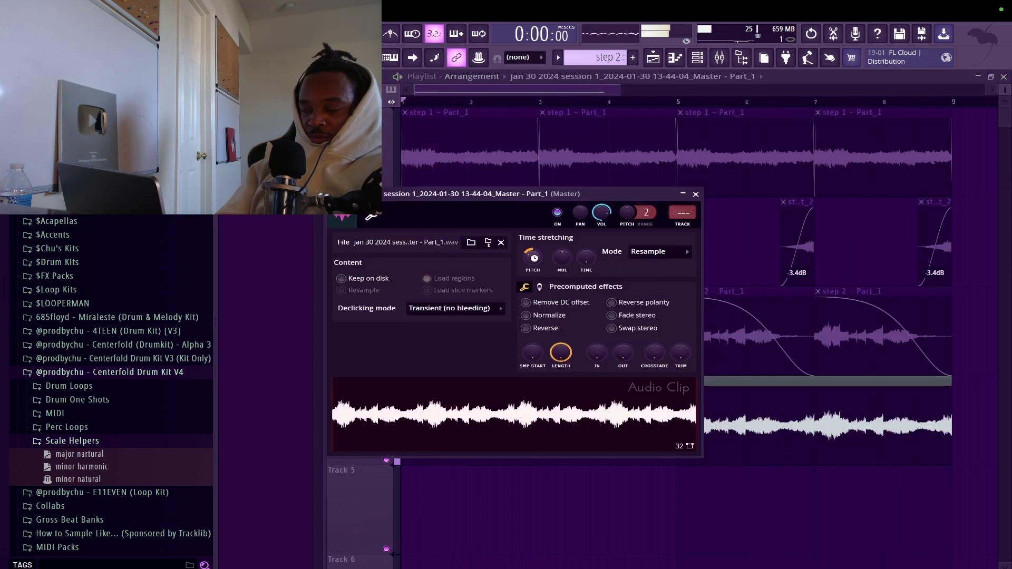
- Change the pitch of the recorded Master audio clip in Auto stretch mode and reverse the clip
drag(534, 257, 536, 262)
key(space)
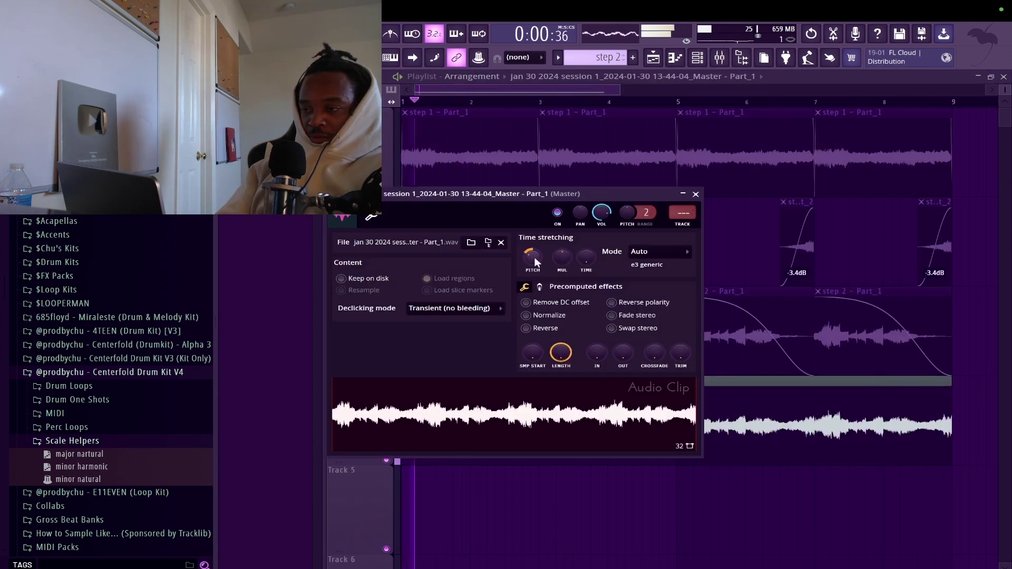
click(525, 328)
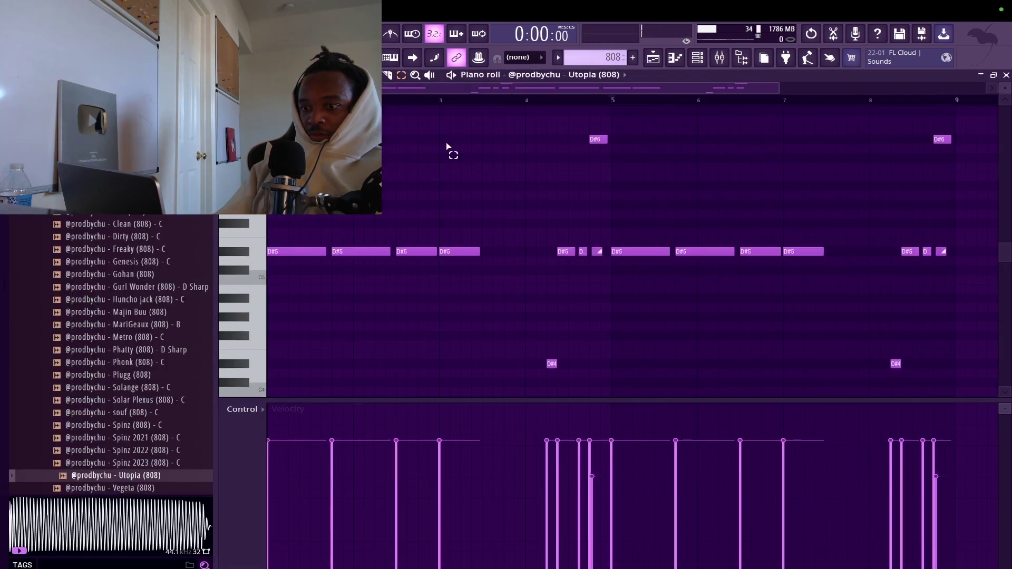
- Play back the 808 pattern and check the pianos track in the mixer
key(space)
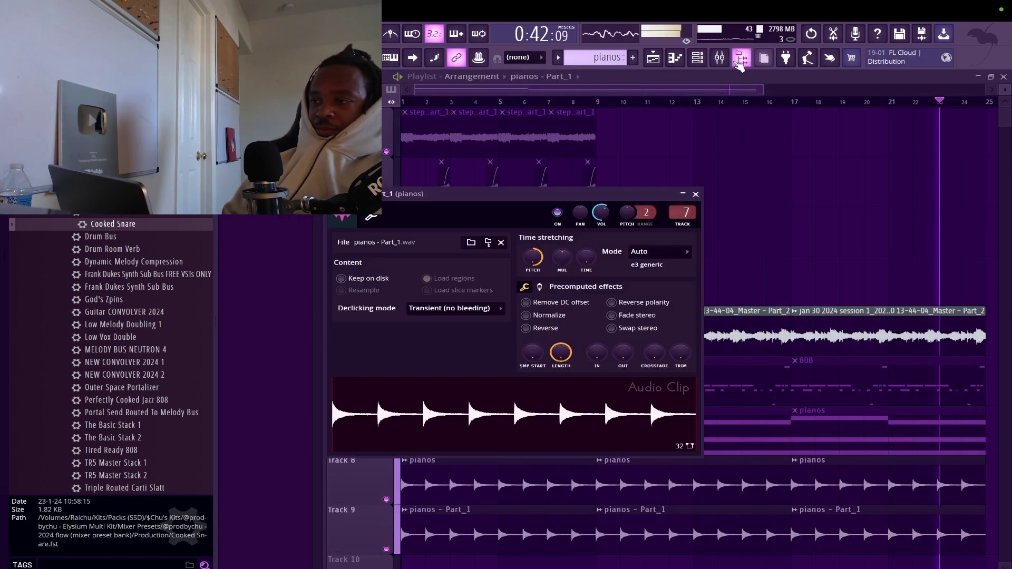
click(721, 58)
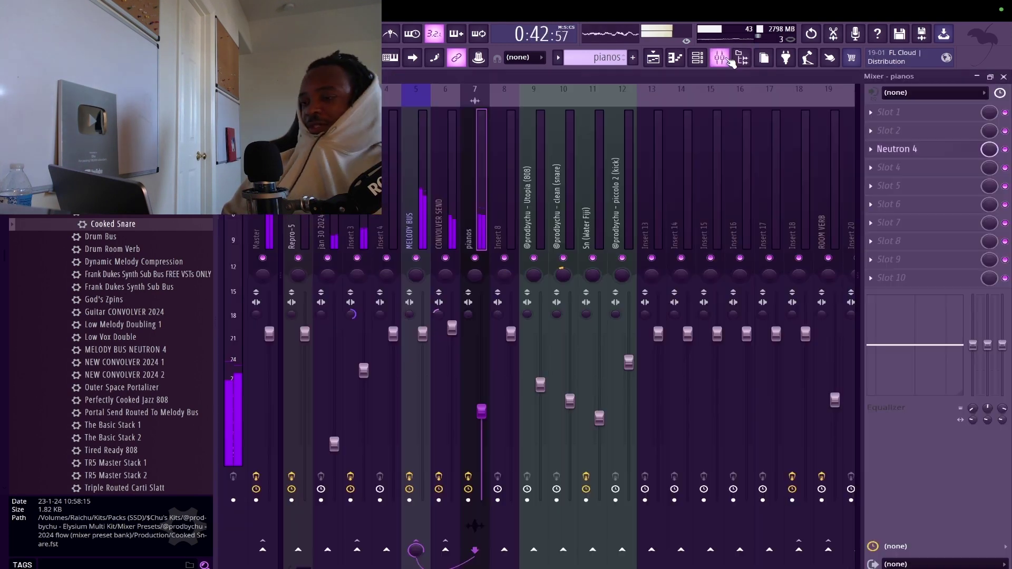
click(1003, 76)
click(694, 226)
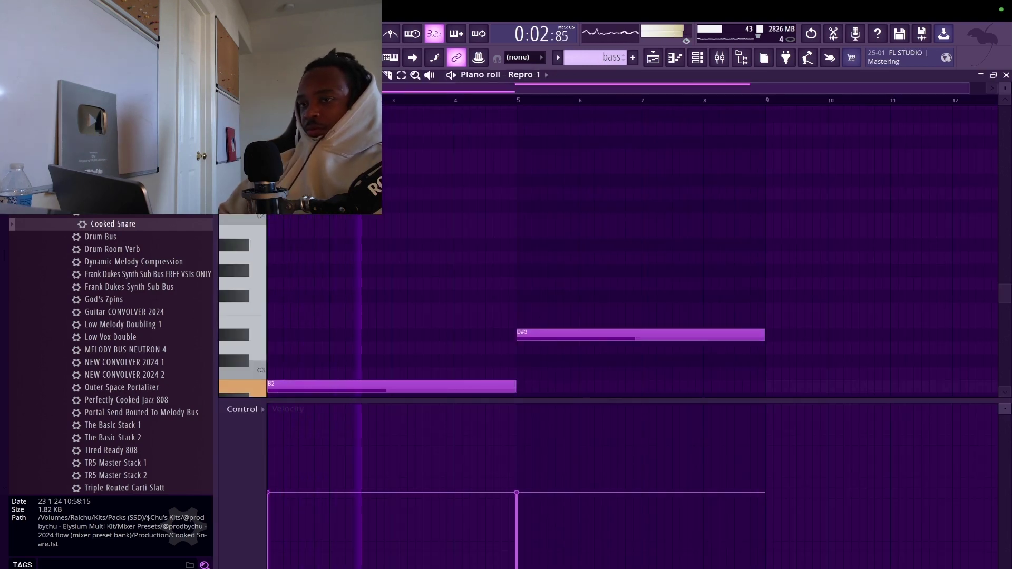
- Raise the short D#3 bass note before bar 7 one octave to D#4 and extend the long D#3 note preceding it
mouse_move(382, 5)
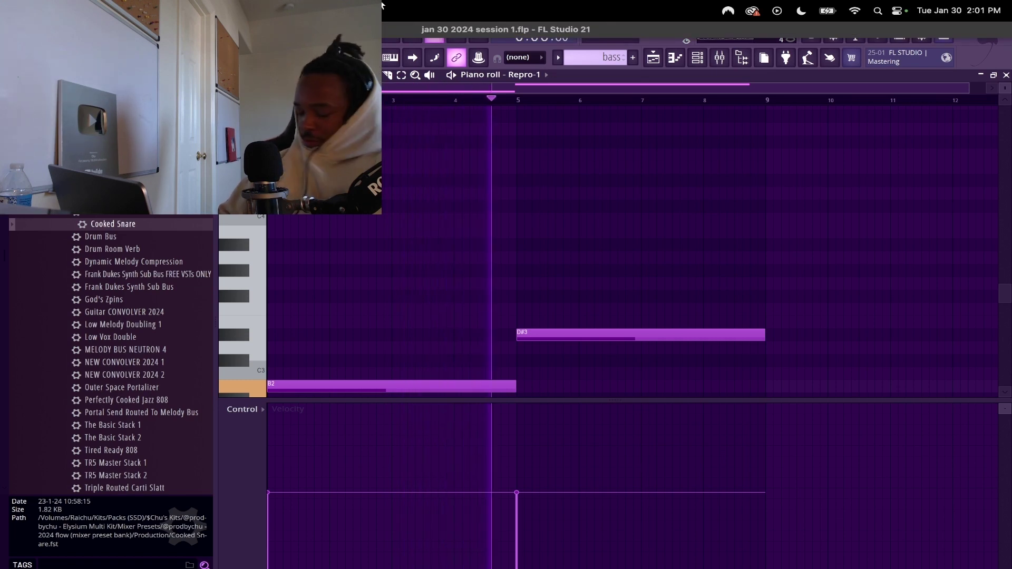
scroll(655, 362, up, 3)
click(655, 361)
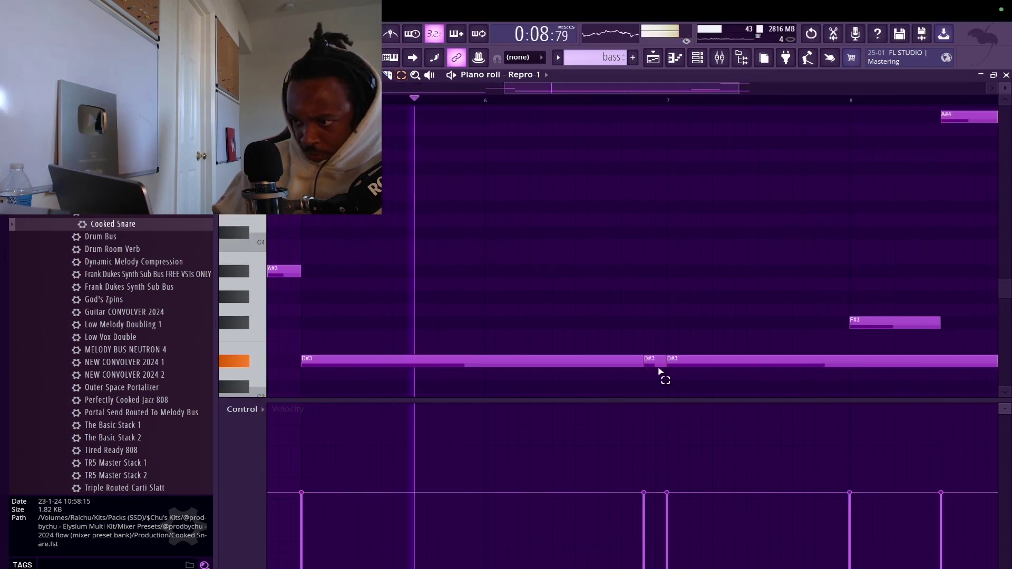
key(ctrl+Up)
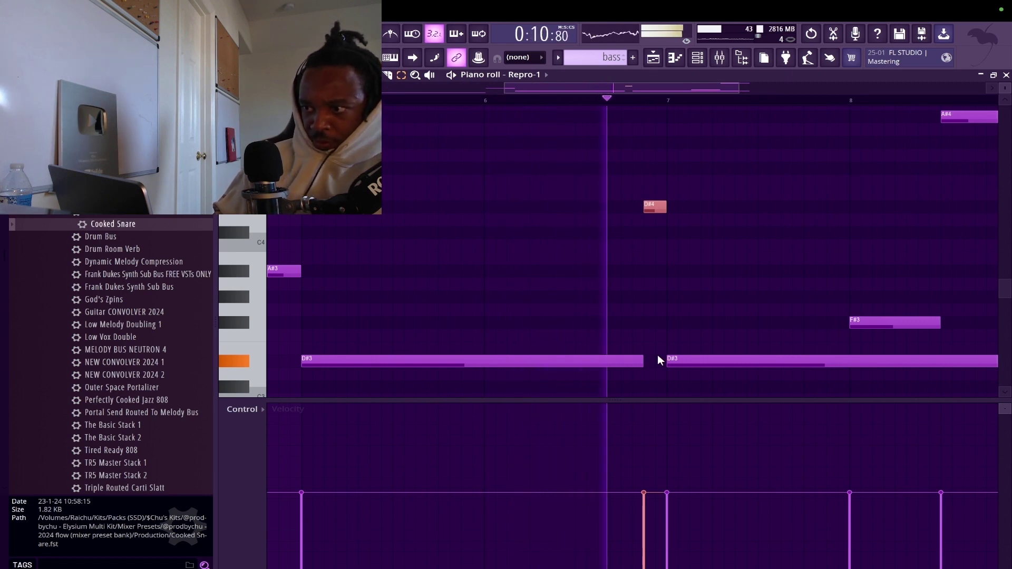
drag(643, 362, 655, 363)
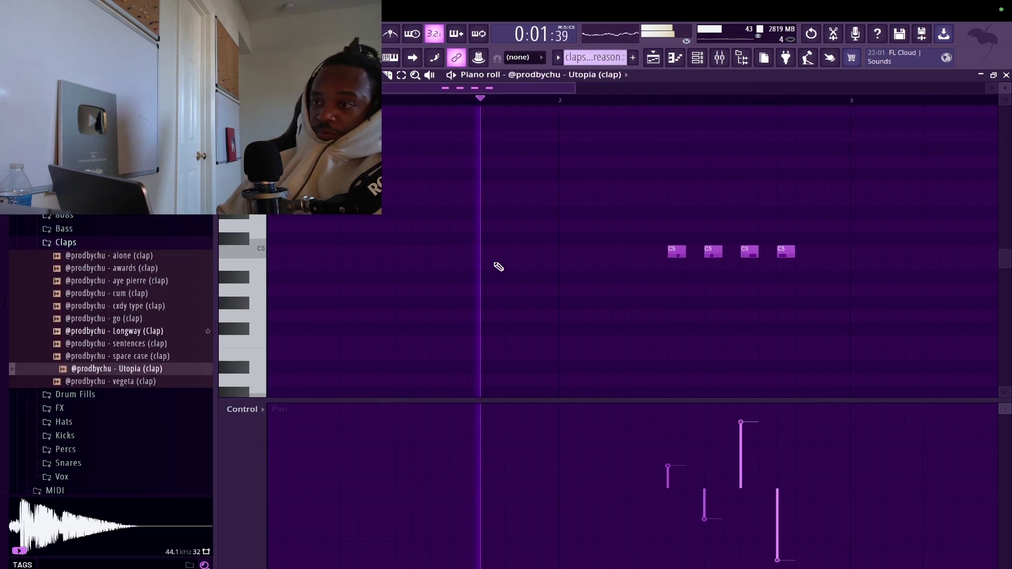
scroll(497, 267, down, 1)
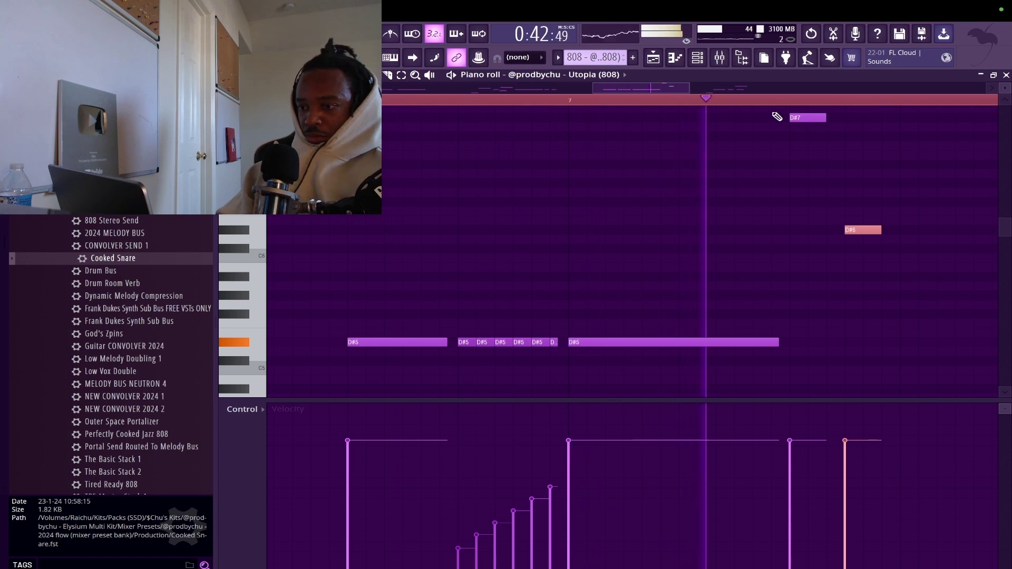
scroll(793, 140, down, 3)
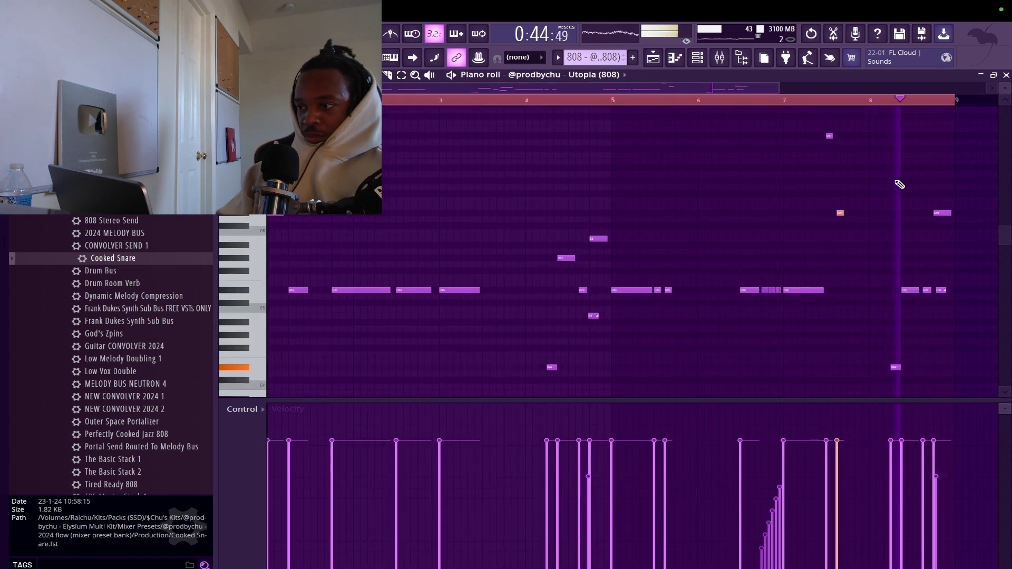
- Select the pair of C5 UMP-45 snare hits in the pacekeeper pattern and duplicate them once
key(KP_Add)
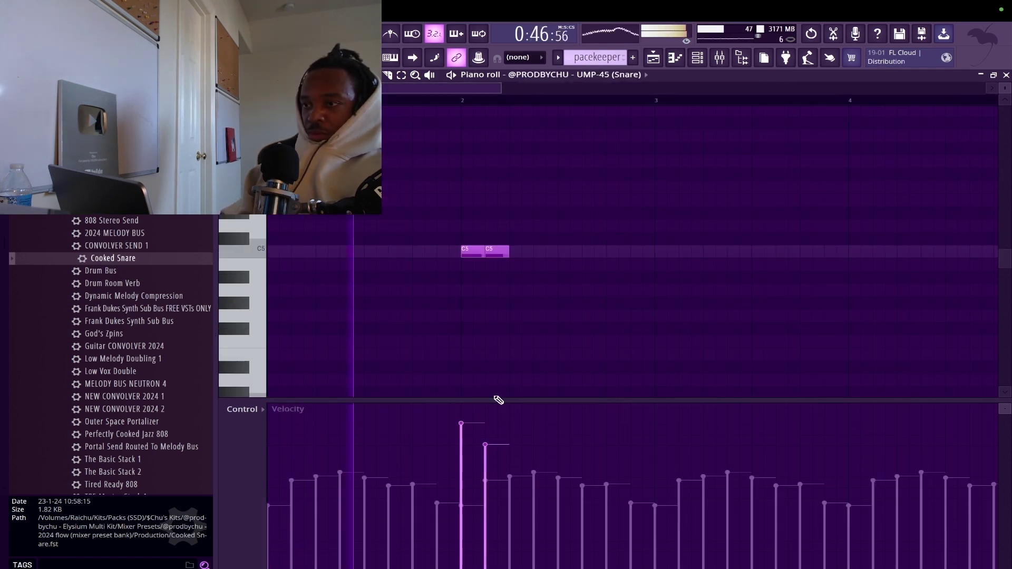
scroll(721, 116, down, 3)
key(ctrl+a)
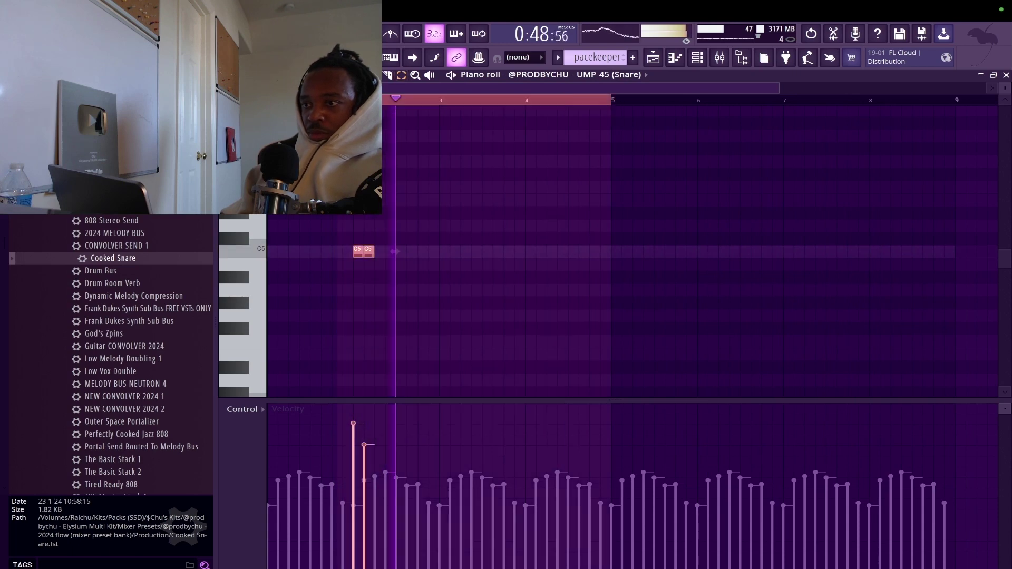
key(ctrl+b)
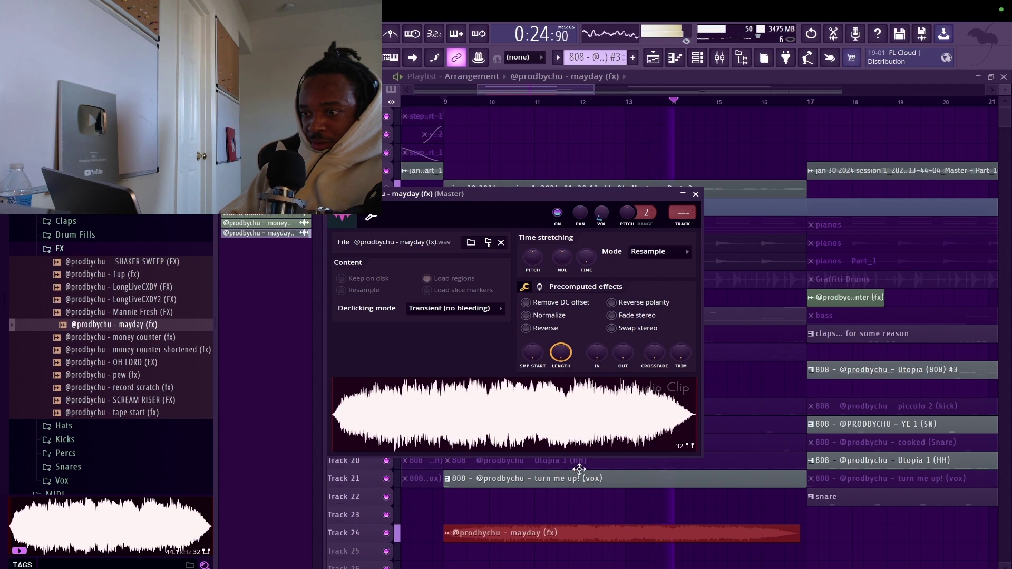
- Assign the mayday (fx) clip to mixer insert 21 and route that track to the MELODY BUS
click(719, 57)
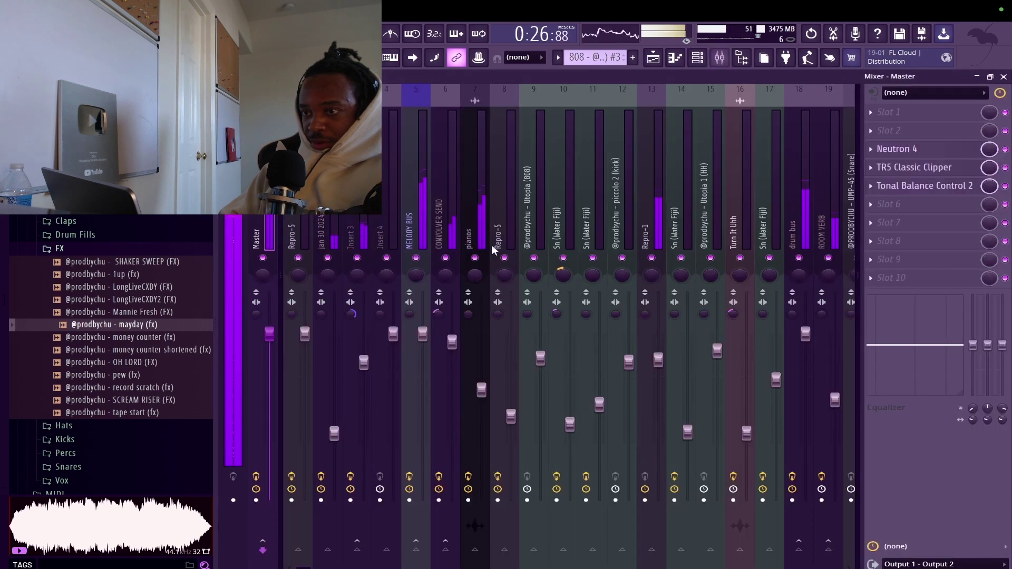
scroll(697, 168, down, 3)
click(686, 221)
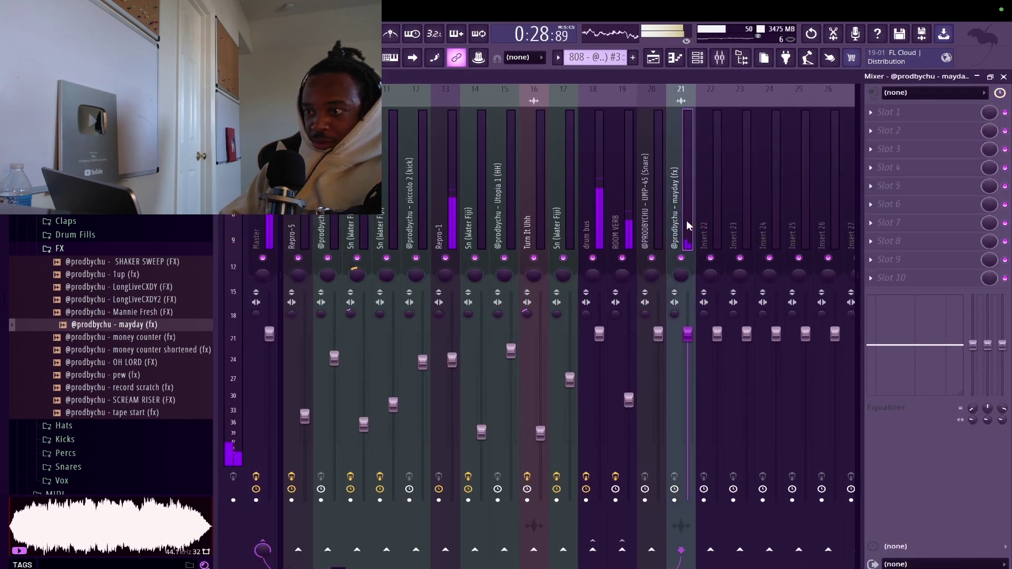
scroll(686, 221, up, 3)
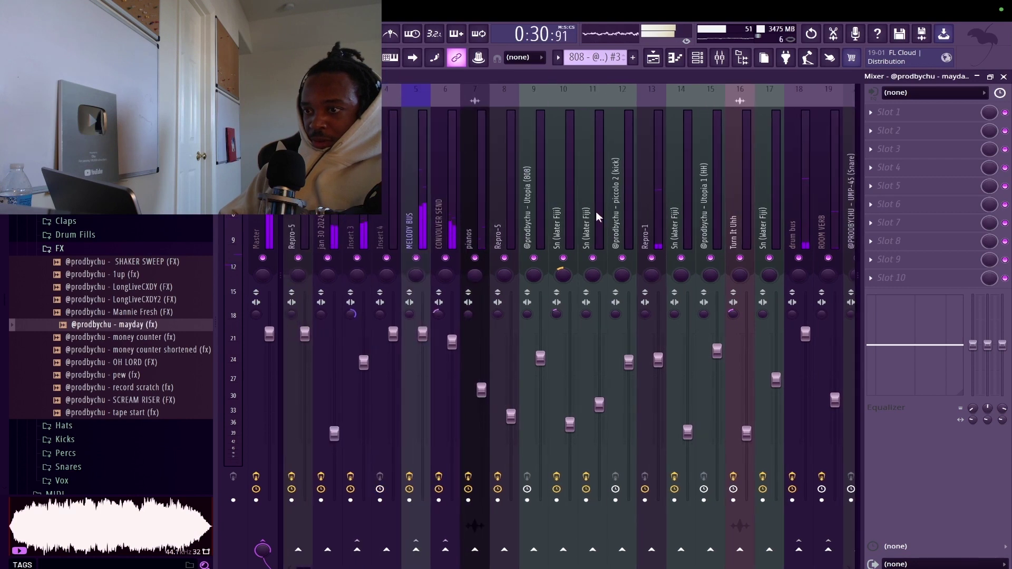
click(420, 556)
key(F5)
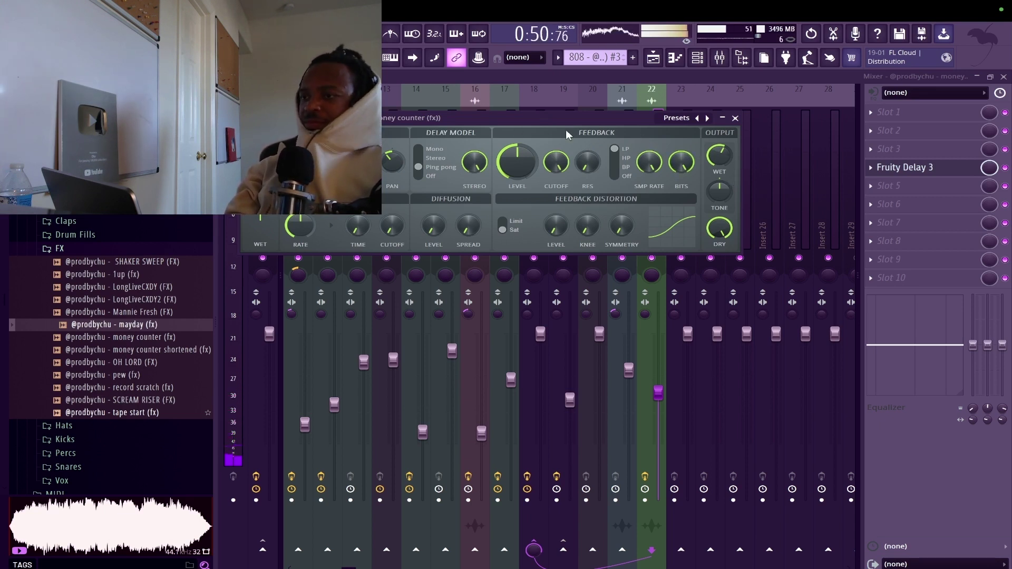
- Close the Fruity Delay 3 window and raise the Utopia 1 (HH) mixer track's volume to the default fader level
click(735, 118)
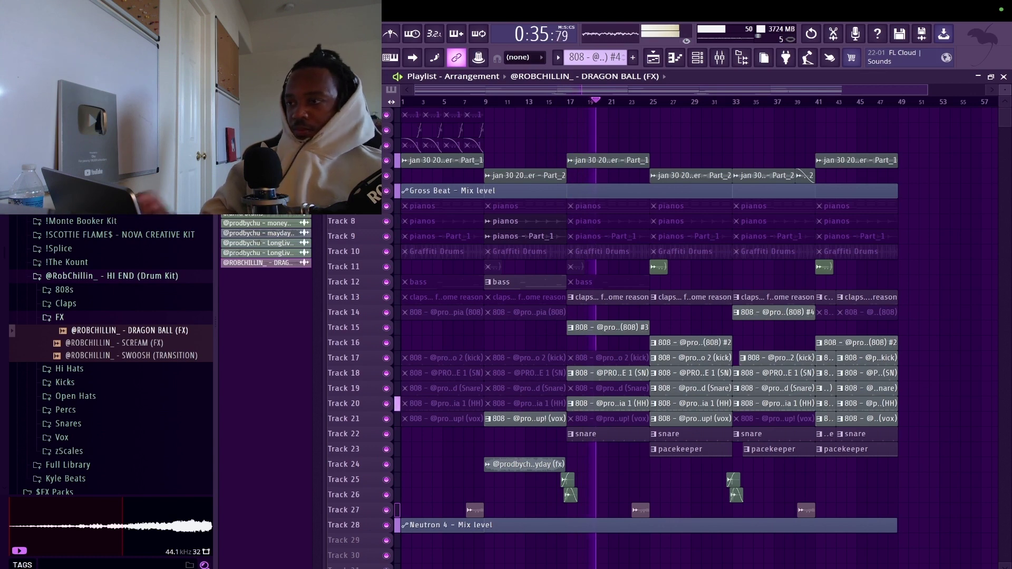
click(723, 59)
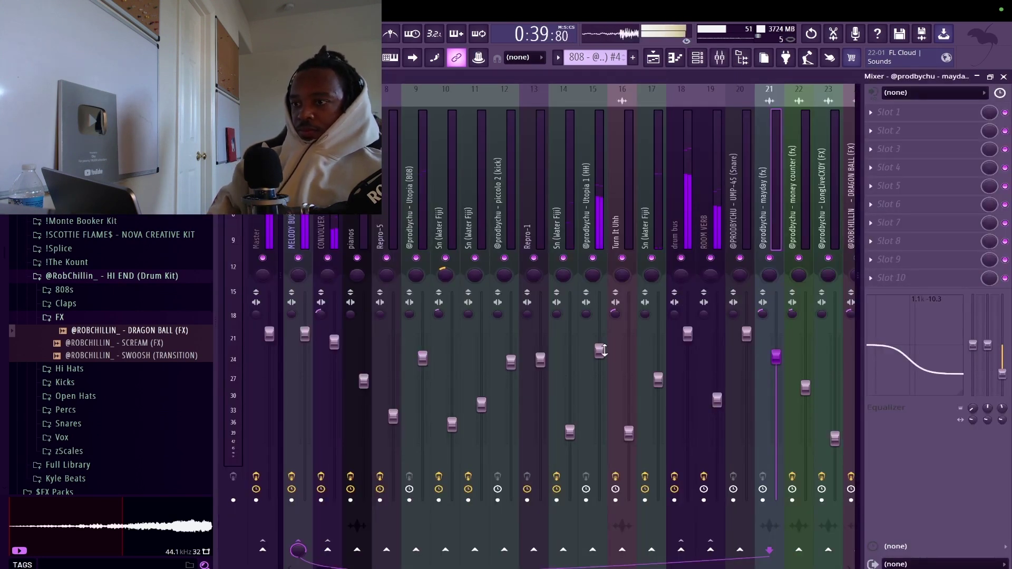
drag(604, 350, 599, 334)
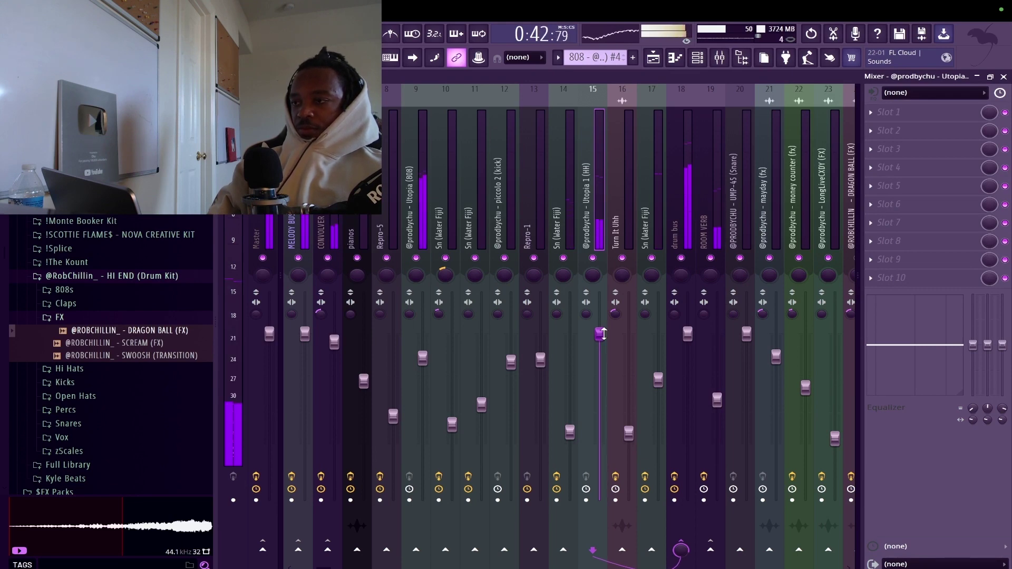
click(1004, 76)
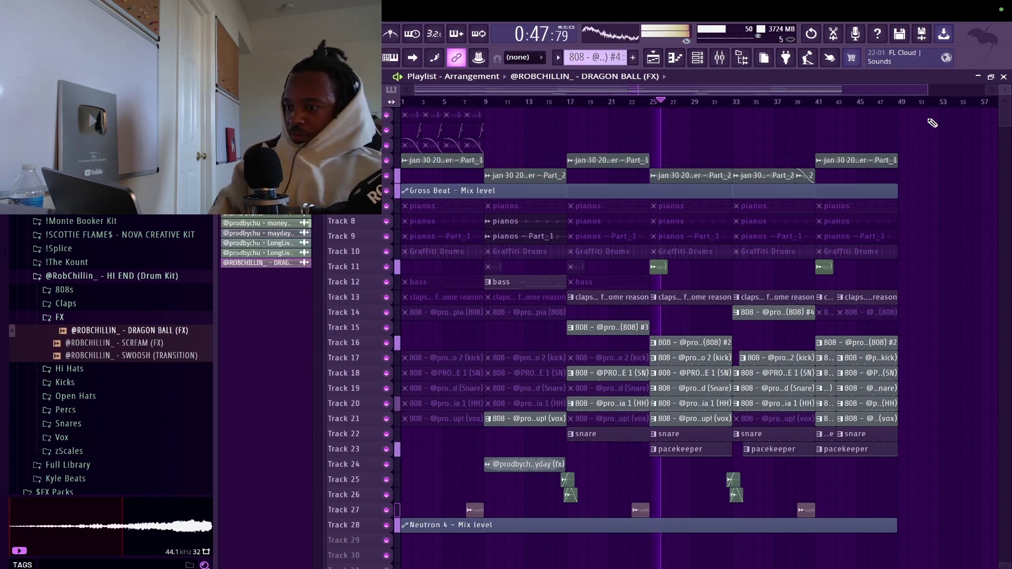
- Mute the remaining active turn me up! (vox) clips on Track 21 from bar 25 onward
scroll(680, 390, up, 2)
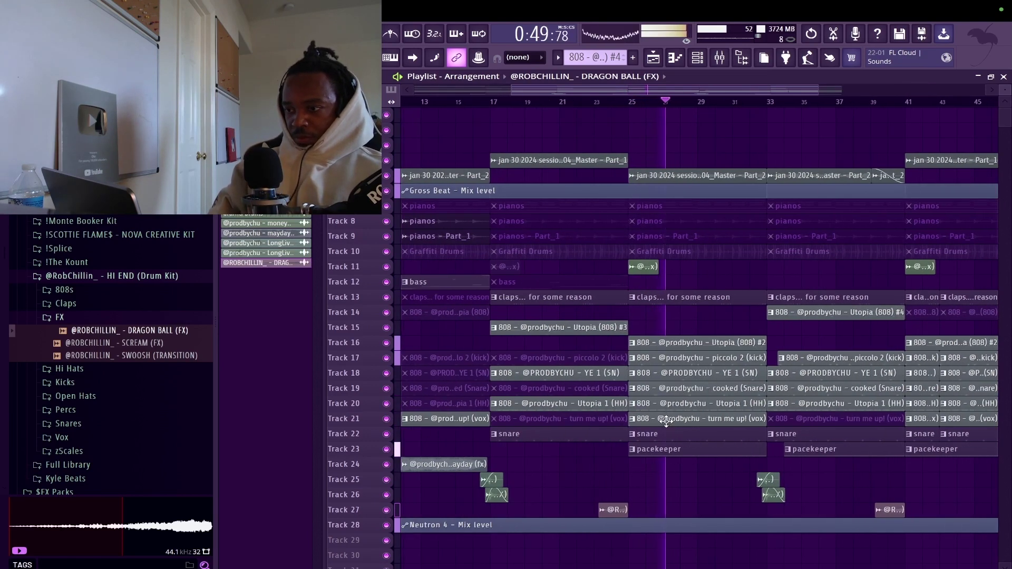
scroll(666, 421, down, 2)
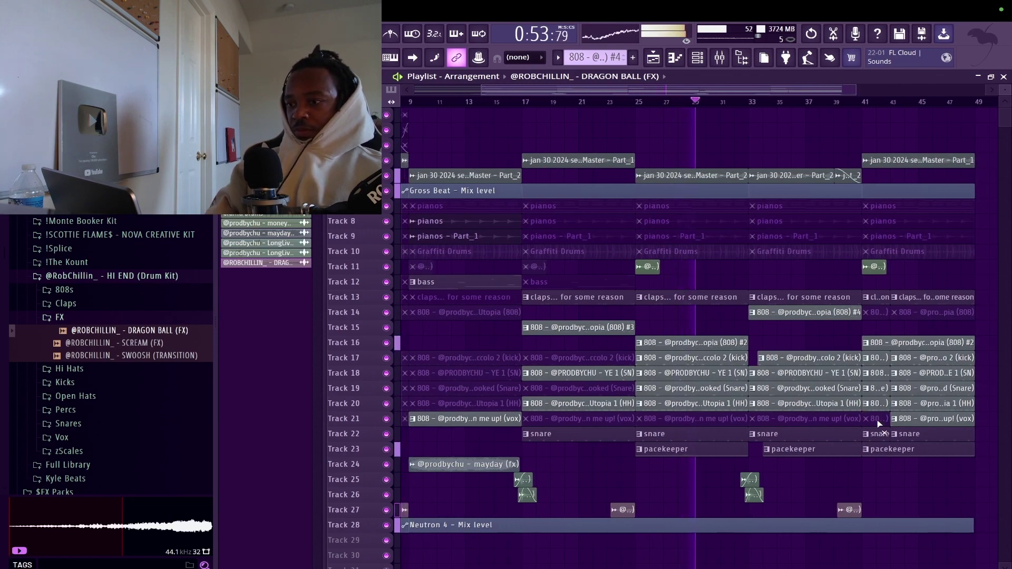
scroll(879, 424, down, 2)
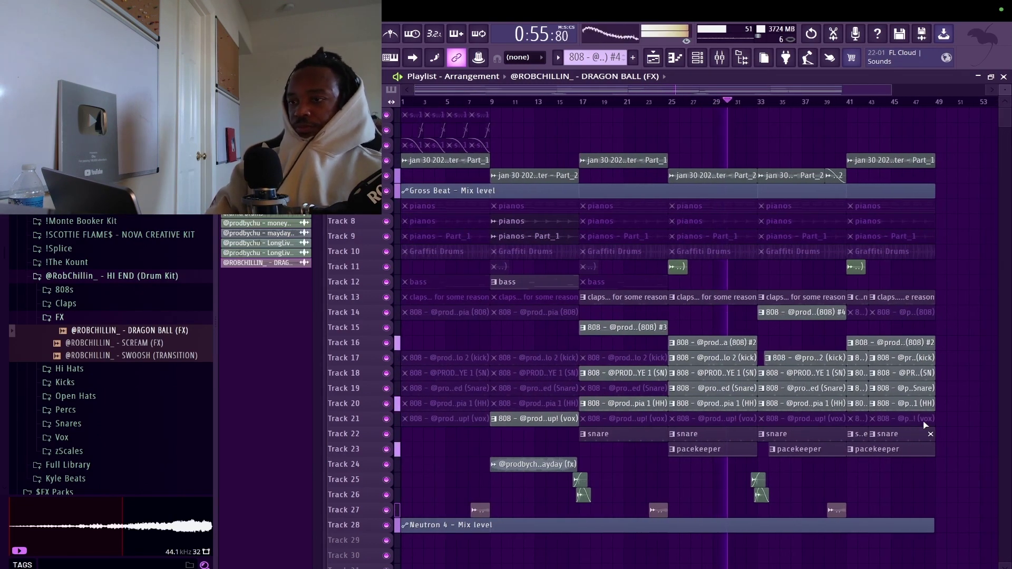